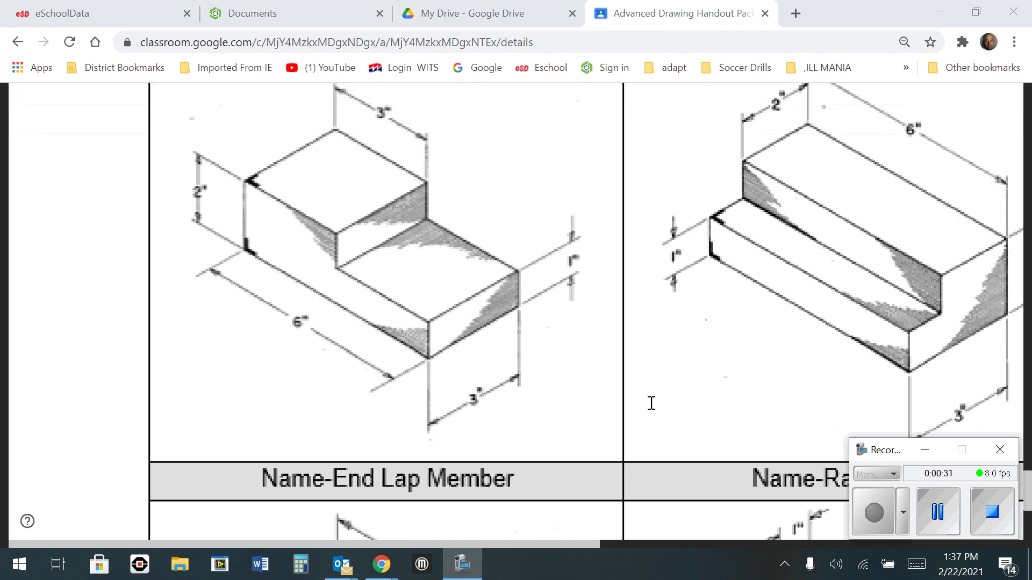
# Create a new document named with the author's surname followed by "_end lap member".
pyautogui.click(937, 511)
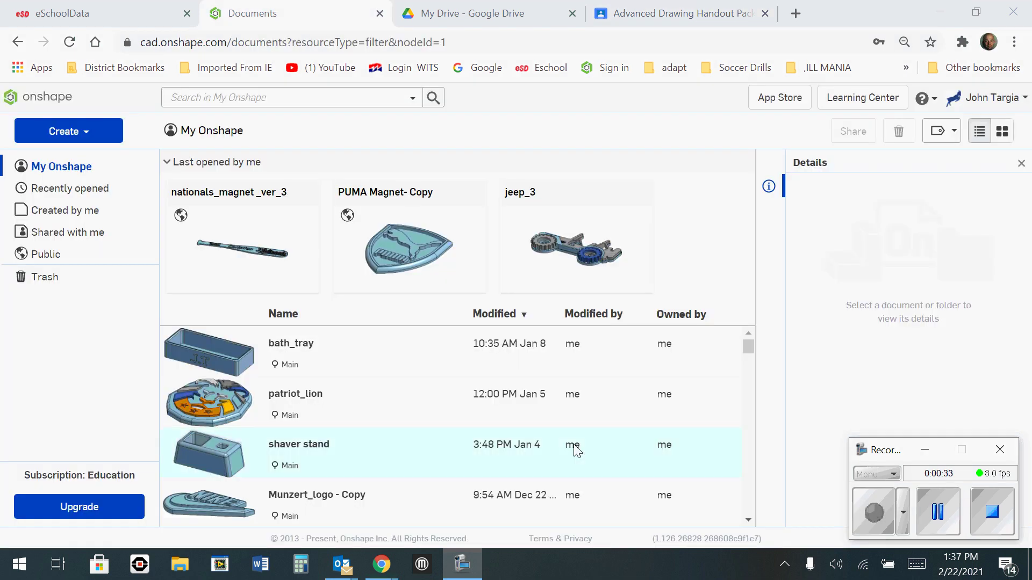
pyautogui.click(88, 134)
pyautogui.click(72, 159)
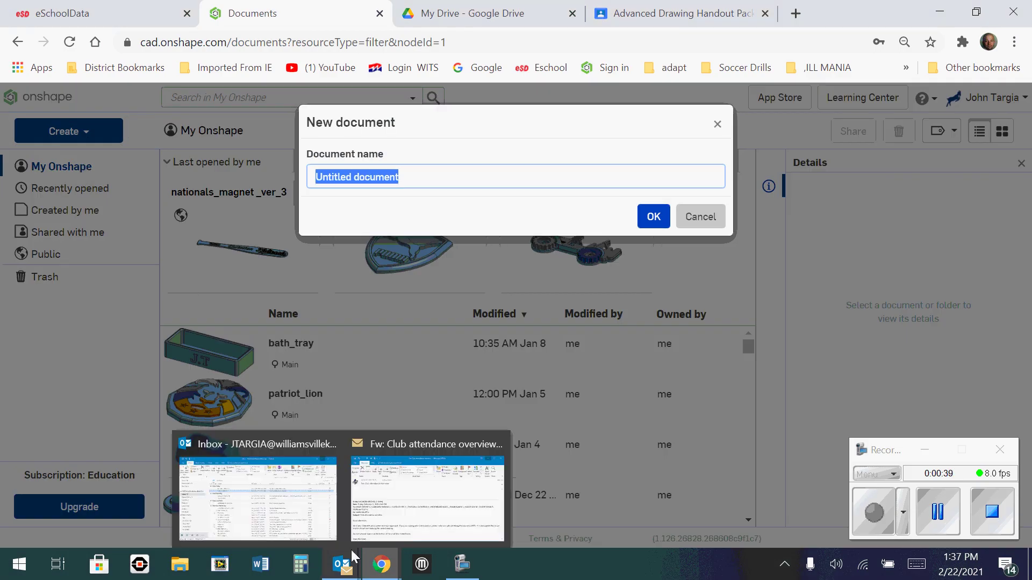
pyautogui.write('Targia_')
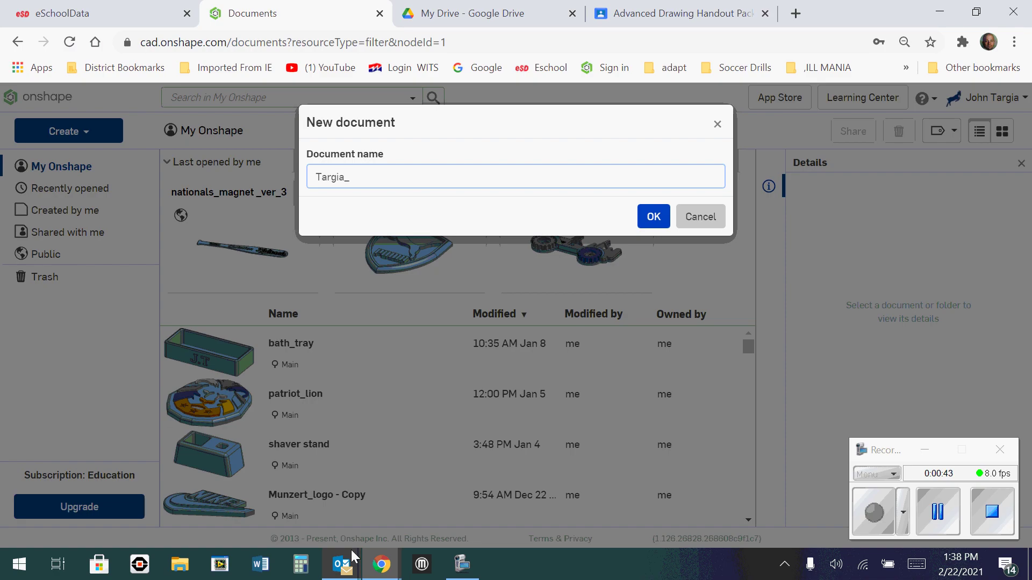
pyautogui.write('end lap member')
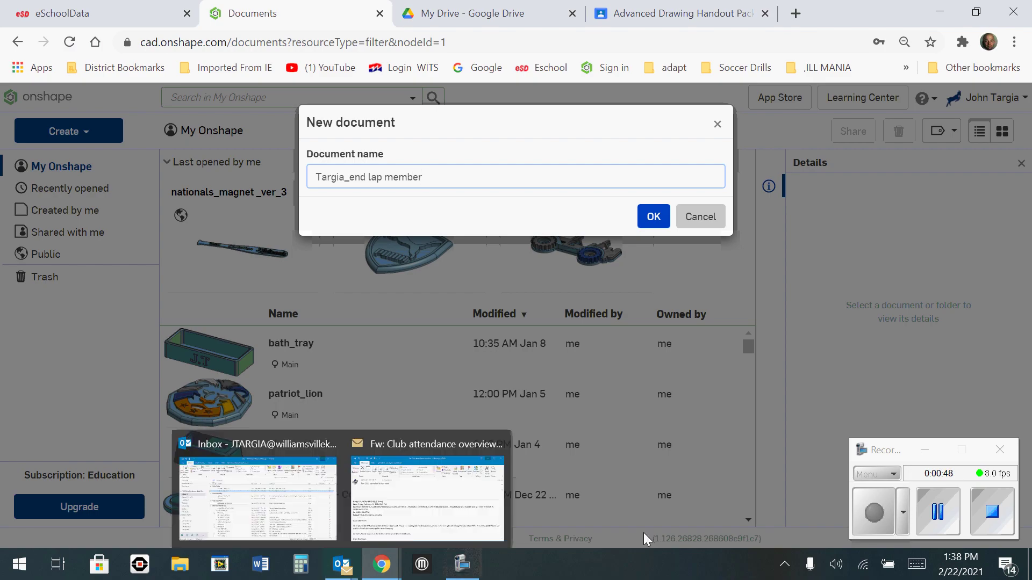
pyautogui.click(645, 215)
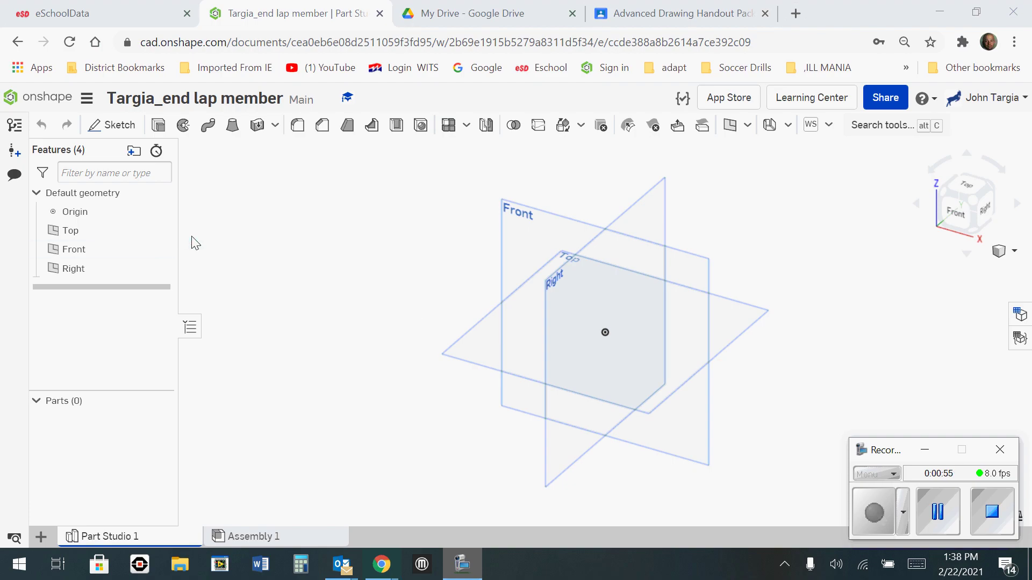
# Start a new sketch on the Front plane and view it face-on.
pyautogui.click(119, 129)
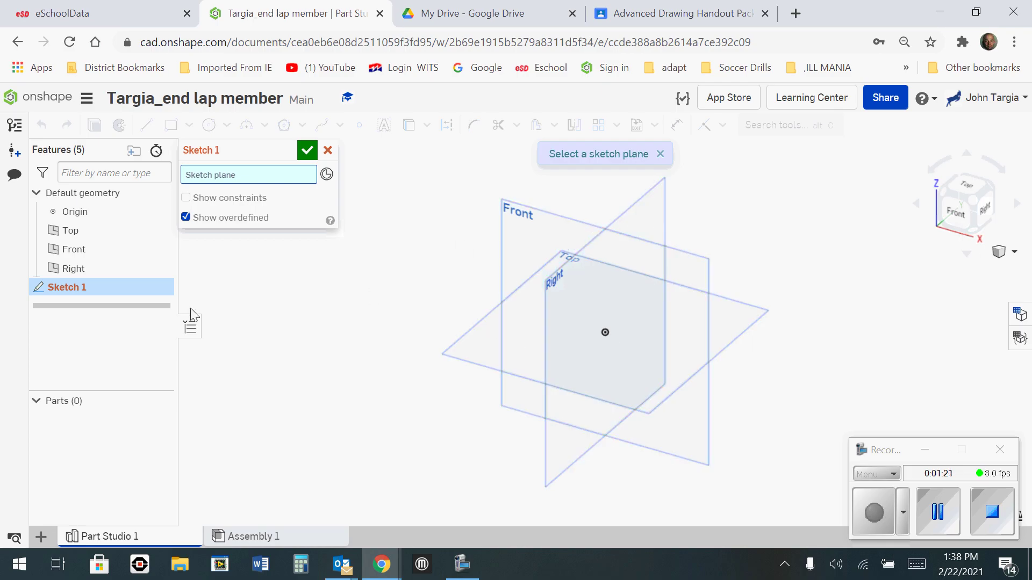
pyautogui.click(100, 255)
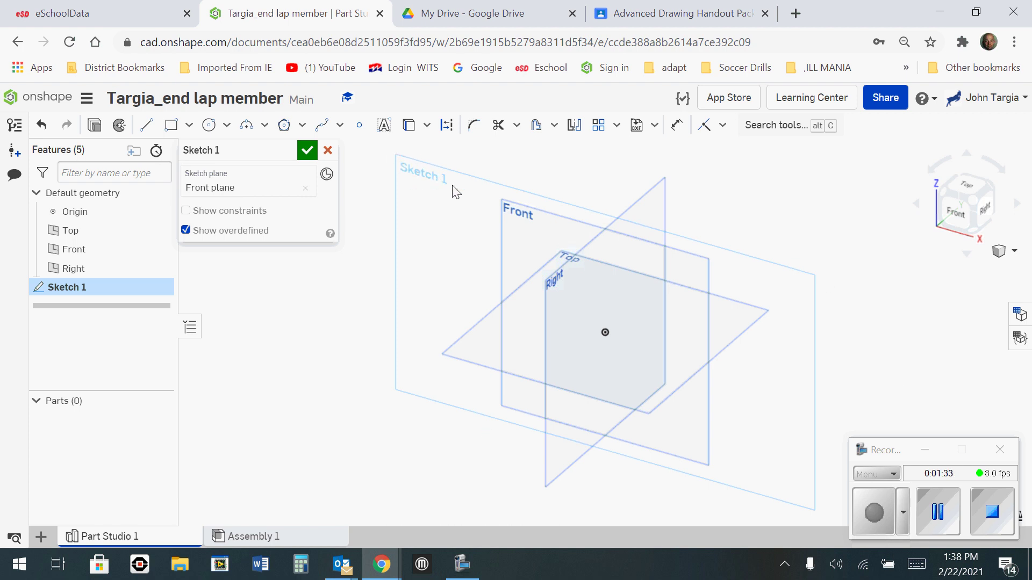
pyautogui.click(950, 210)
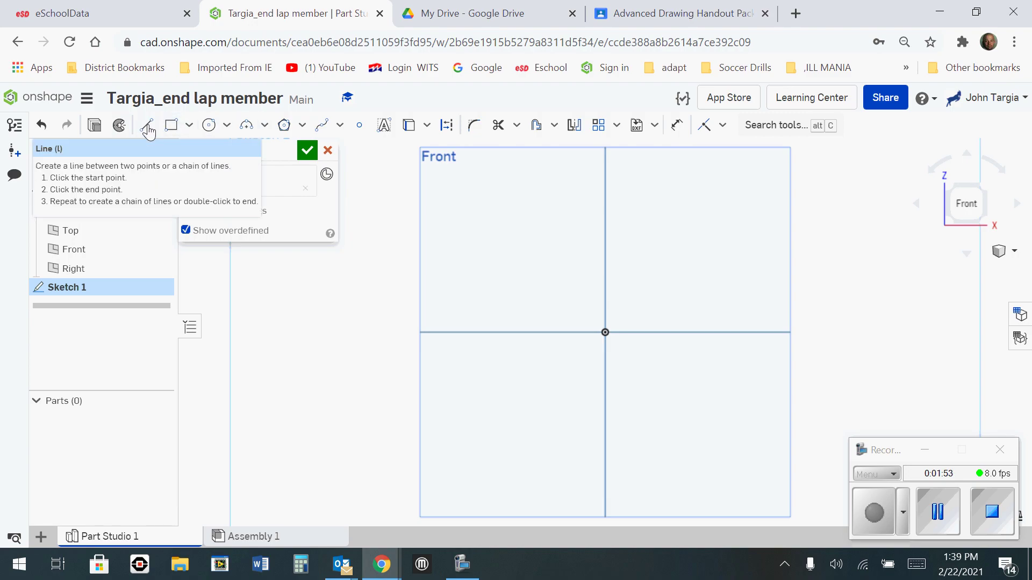
# Draw a horizontal base line from the origin toward positive X and set its length to 6 in.
pyautogui.click(148, 127)
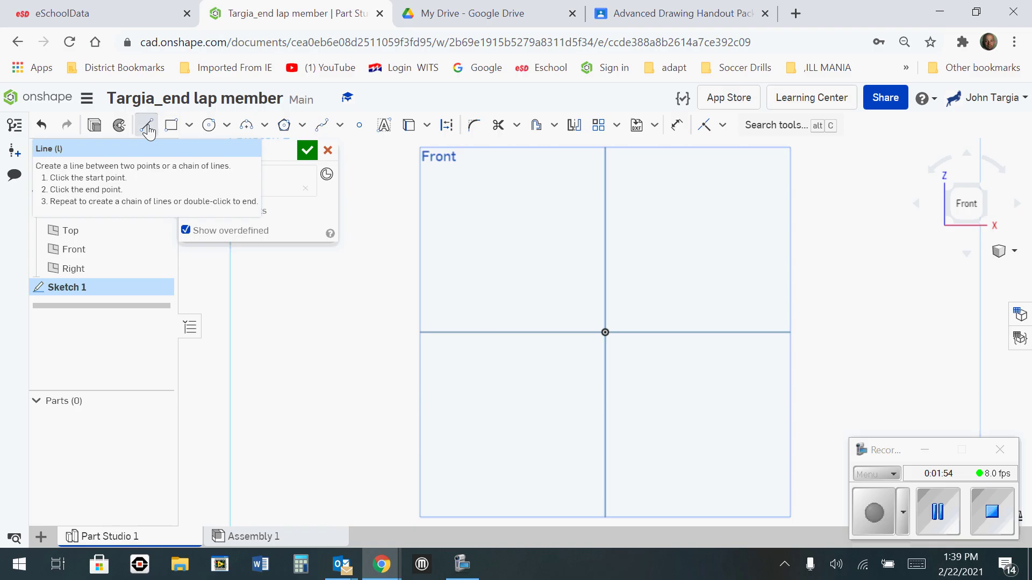
pyautogui.click(605, 333)
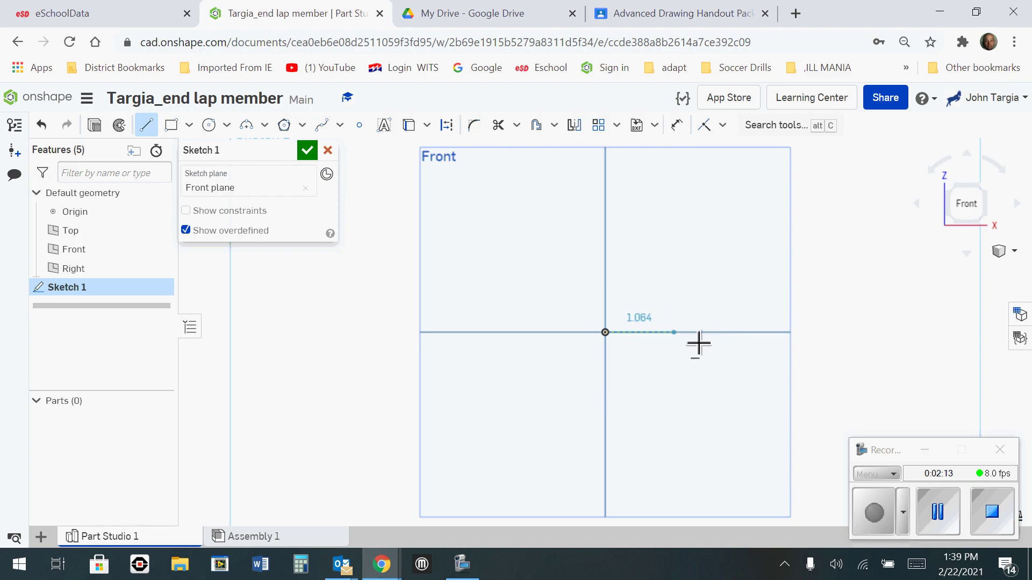
pyautogui.click(725, 332)
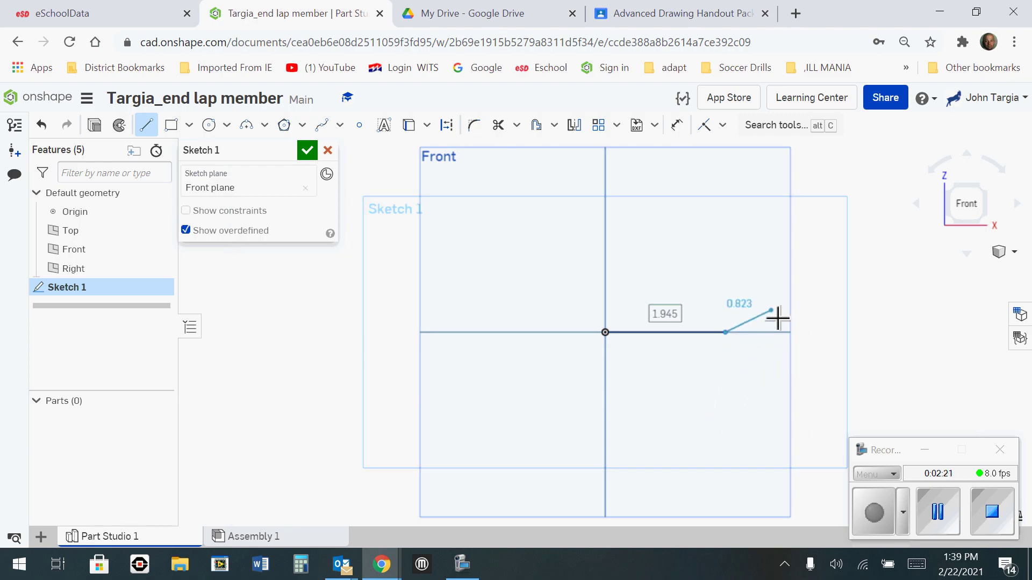
pyautogui.write('6')
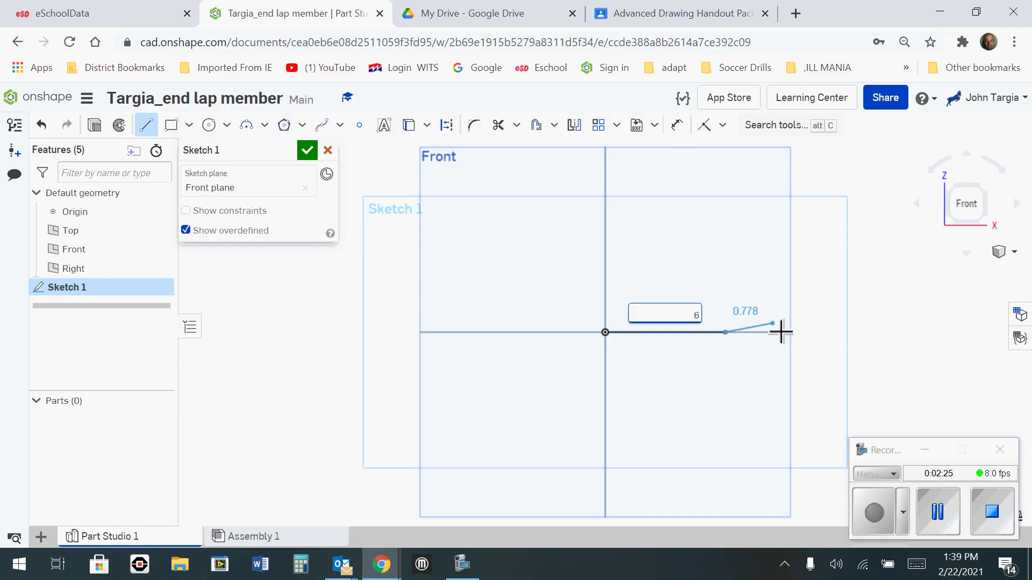
pyautogui.press('Return')
# Continue the profile with a 1 in vertical line up from the base's far end and a 3 in horizontal line back toward the origin.
pyautogui.scroll(3, 774, 334)
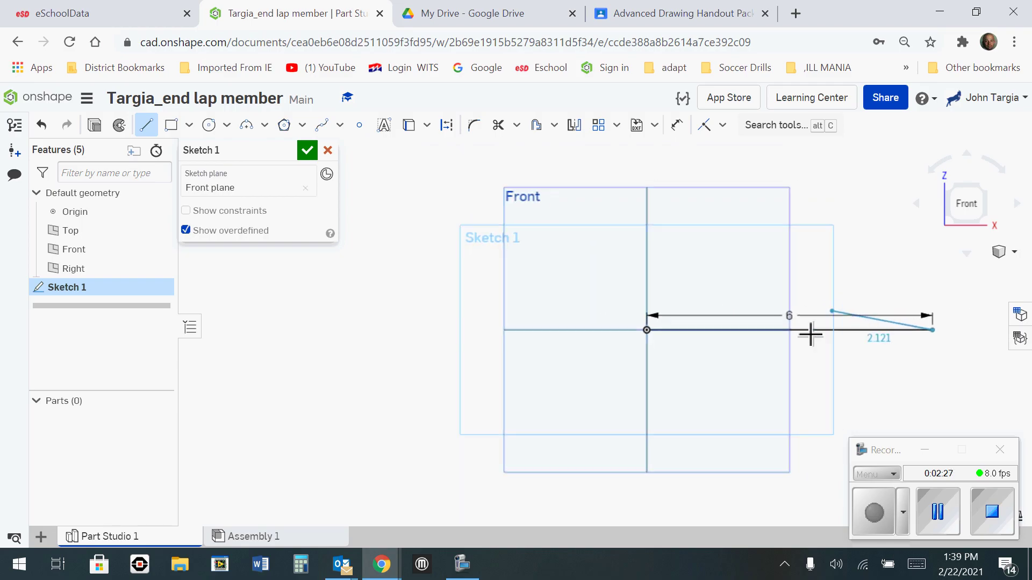
pyautogui.moveTo(694, 354); pyautogui.dragTo(629, 345, button='middle')
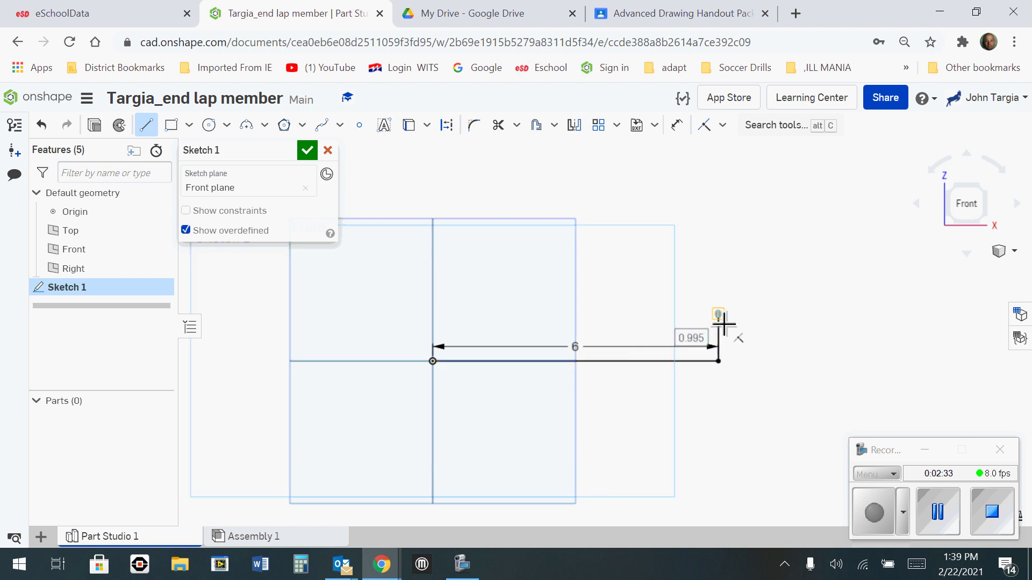
pyautogui.write('1')
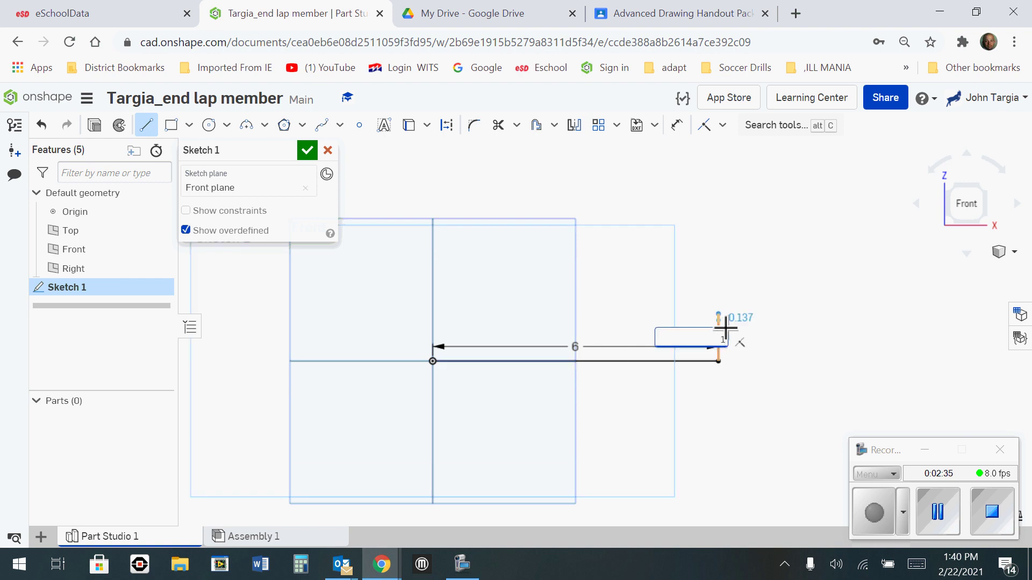
pyautogui.press('Return')
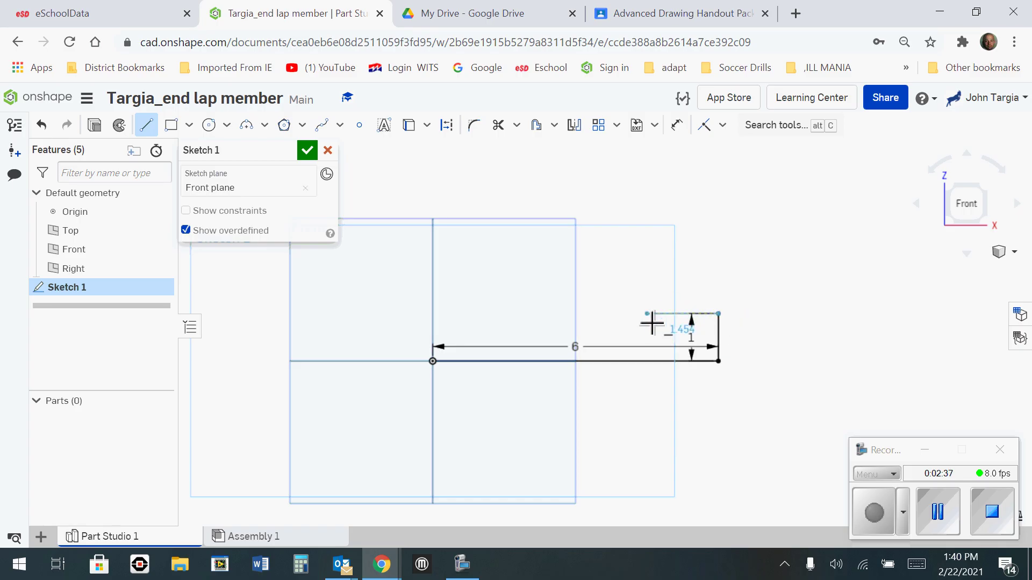
pyautogui.click(600, 325)
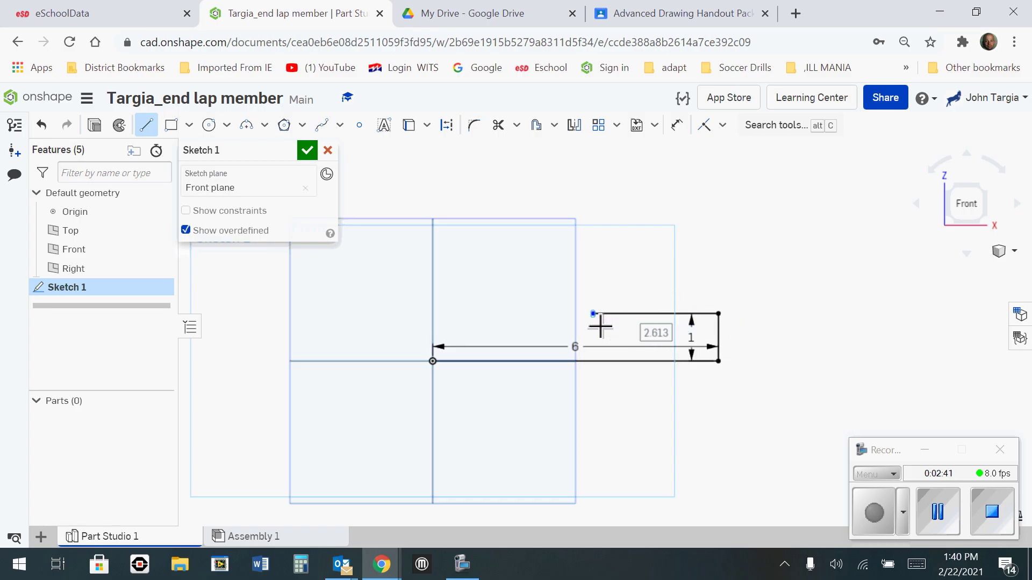
pyautogui.write('3')
pyautogui.press('Return')
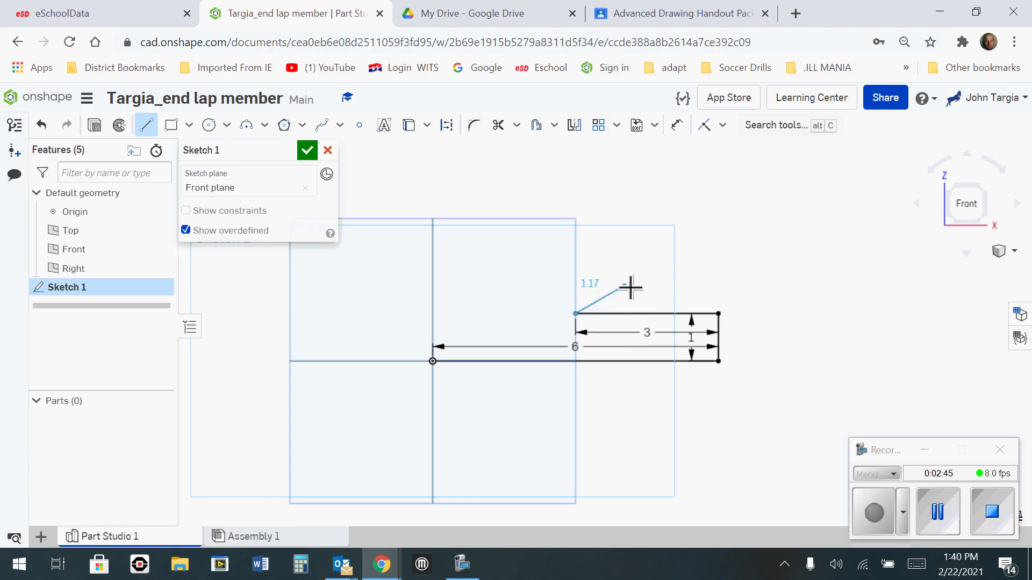
# Add a 1 in vertical riser, and close the stepped profile with a top edge to above the origin and a vertical line down to it.
pyautogui.click(585, 265)
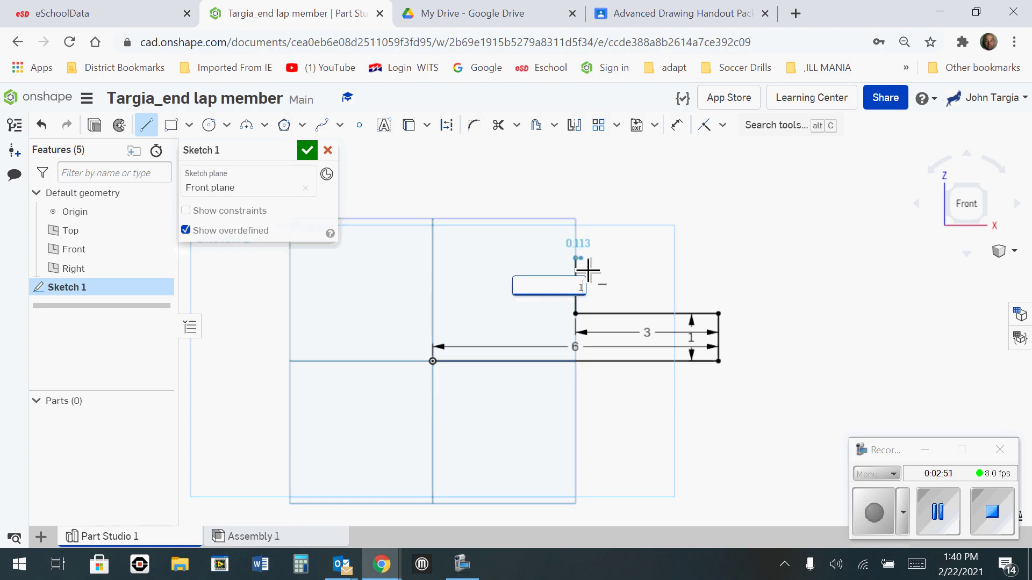
pyautogui.write('1')
pyautogui.press('Return')
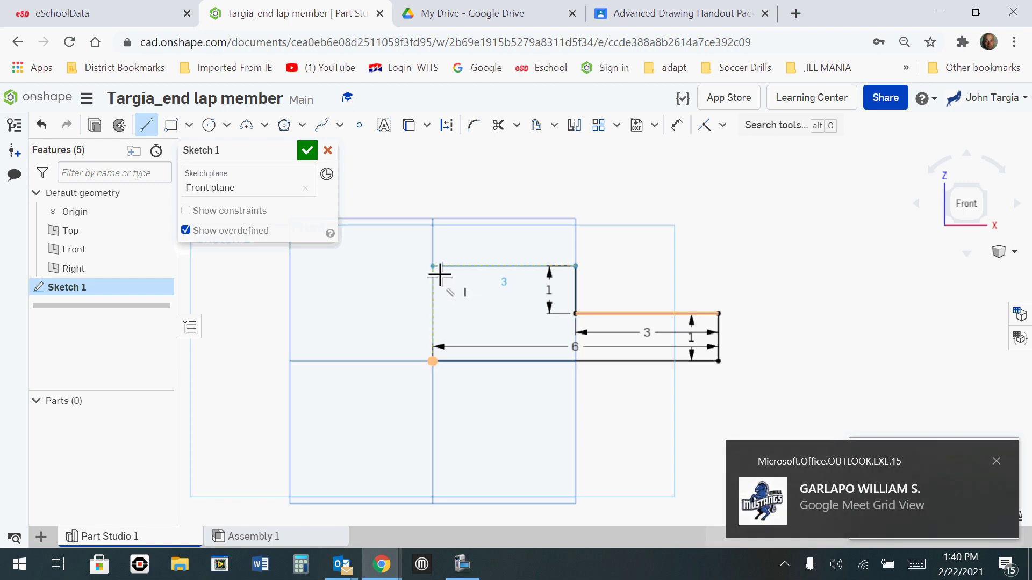
pyautogui.click(434, 267)
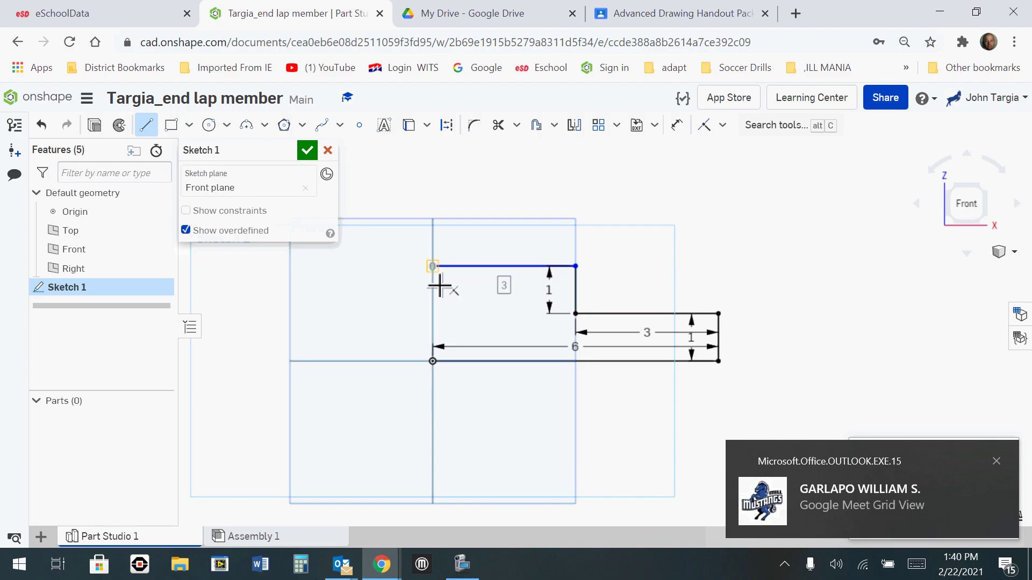
pyautogui.click(440, 372)
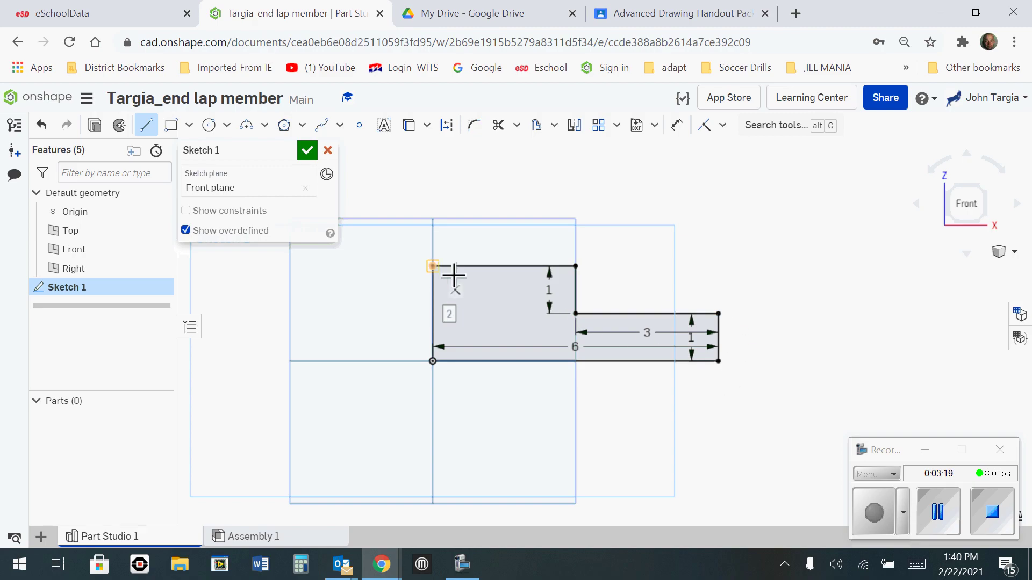
# Switch to the isometric view and extrude the stepped profile as a new solid with a blind depth of 3 in.
pyautogui.scroll(4, 435, 270)
pyautogui.scroll(-2, 451, 269)
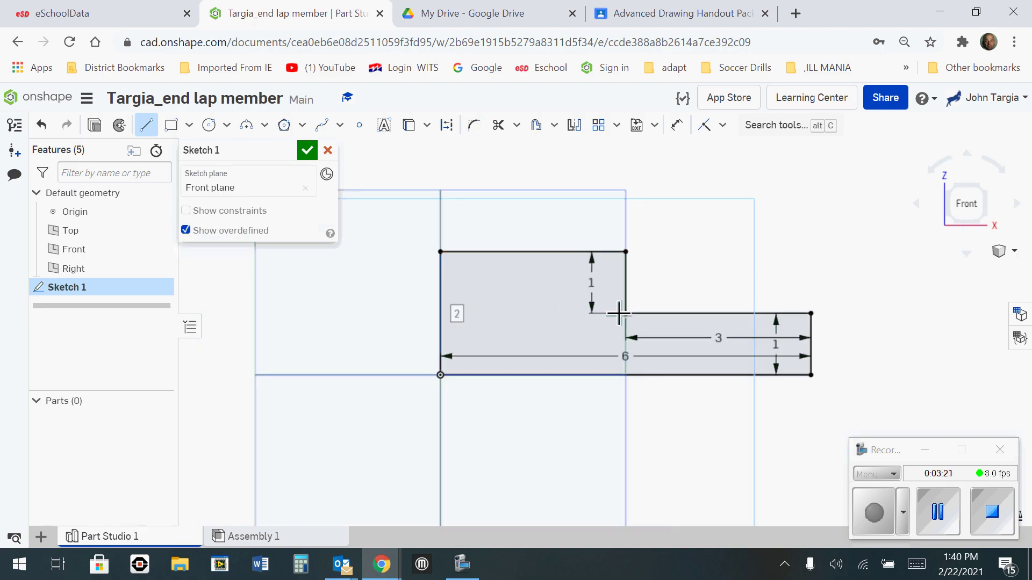
pyautogui.click(1011, 252)
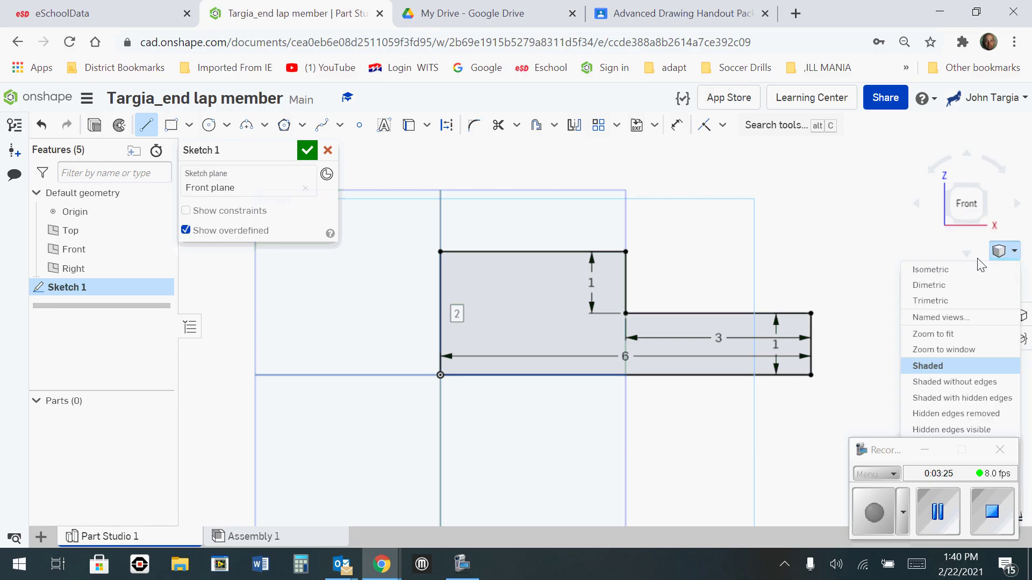
pyautogui.click(921, 270)
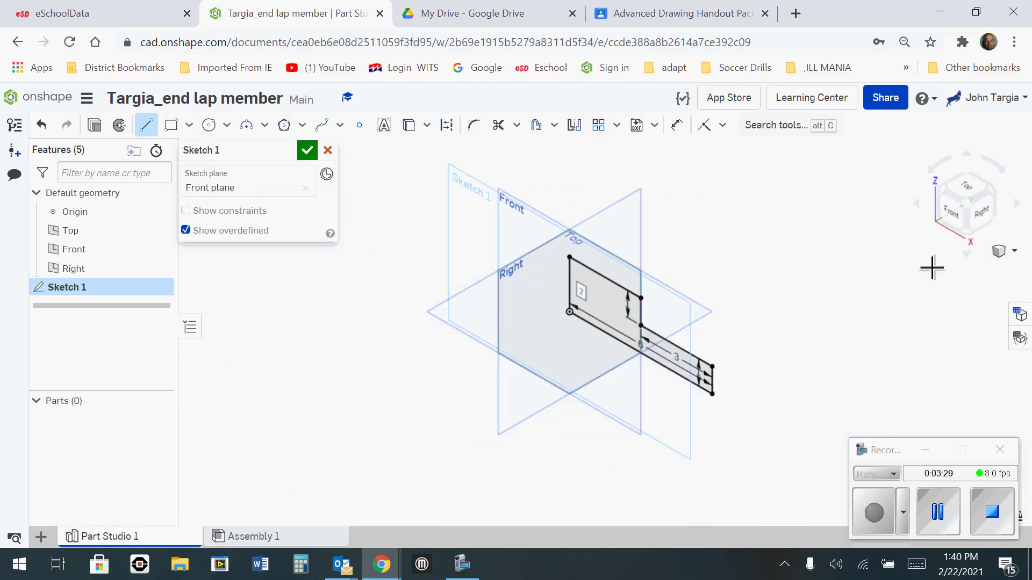
pyautogui.click(94, 126)
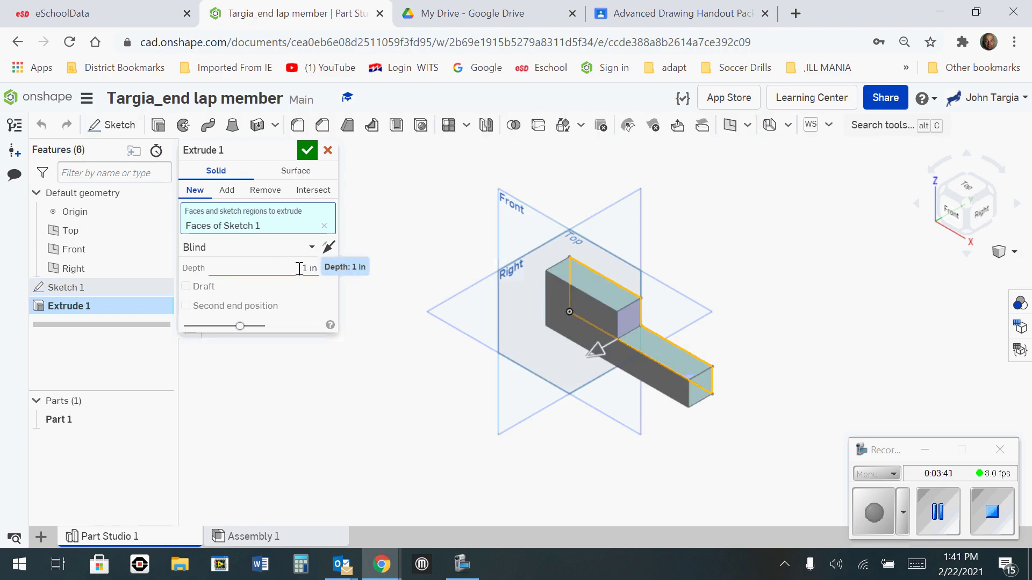
pyautogui.click(320, 265)
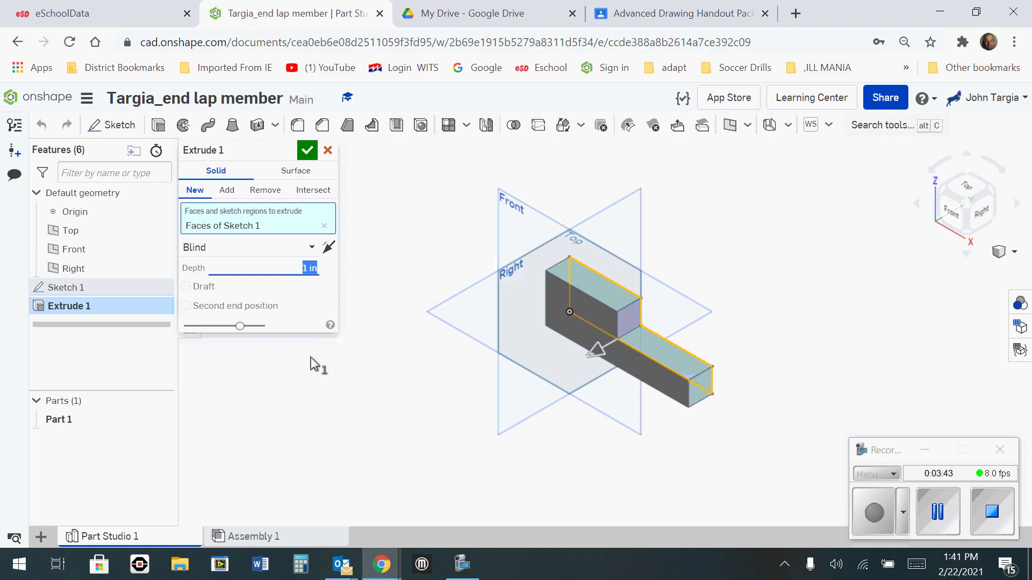
pyautogui.write('3')
pyautogui.press('Return')
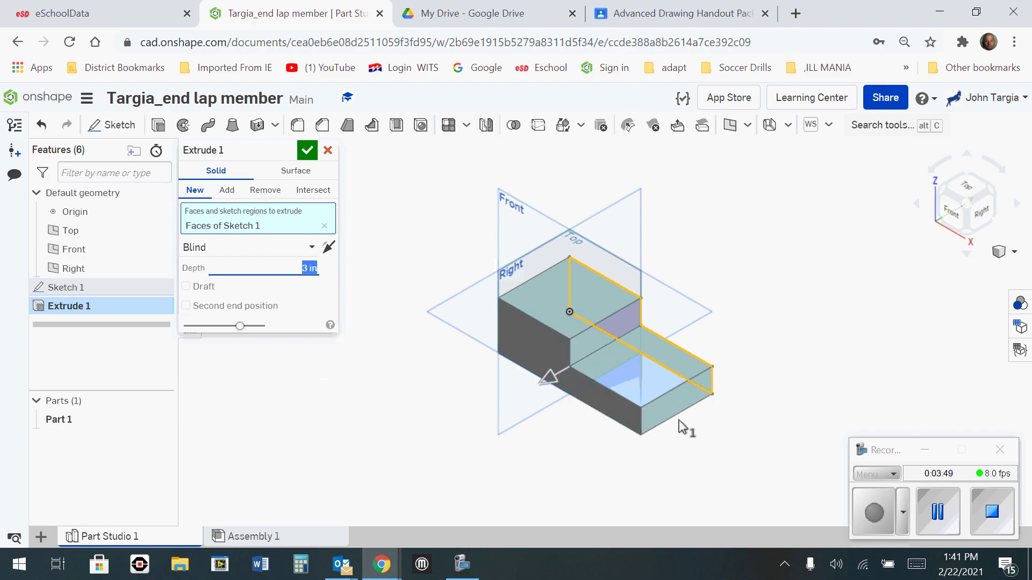
pyautogui.click(305, 153)
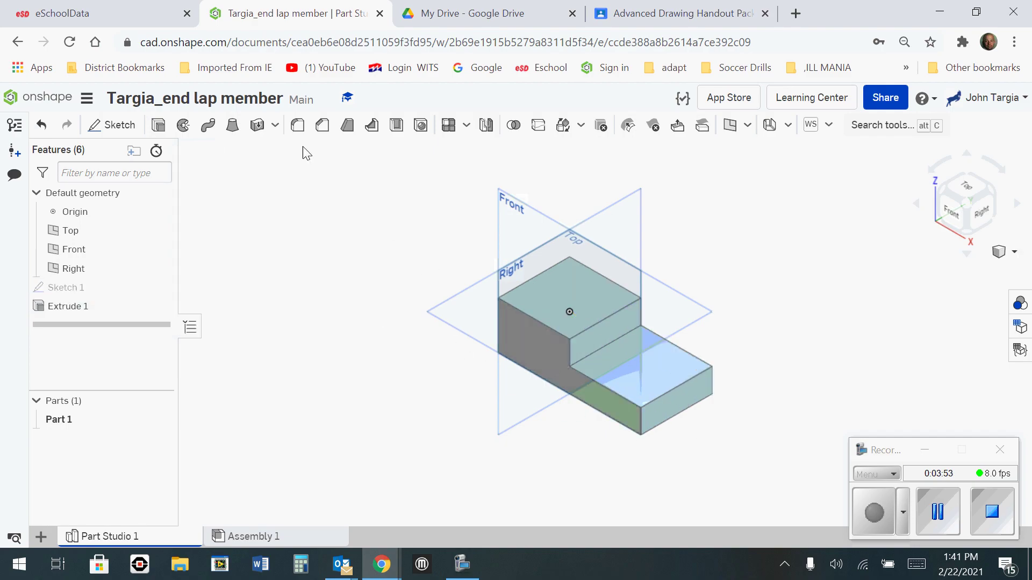
pyautogui.moveTo(566, 359); pyautogui.dragTo(462, 309, button='middle')
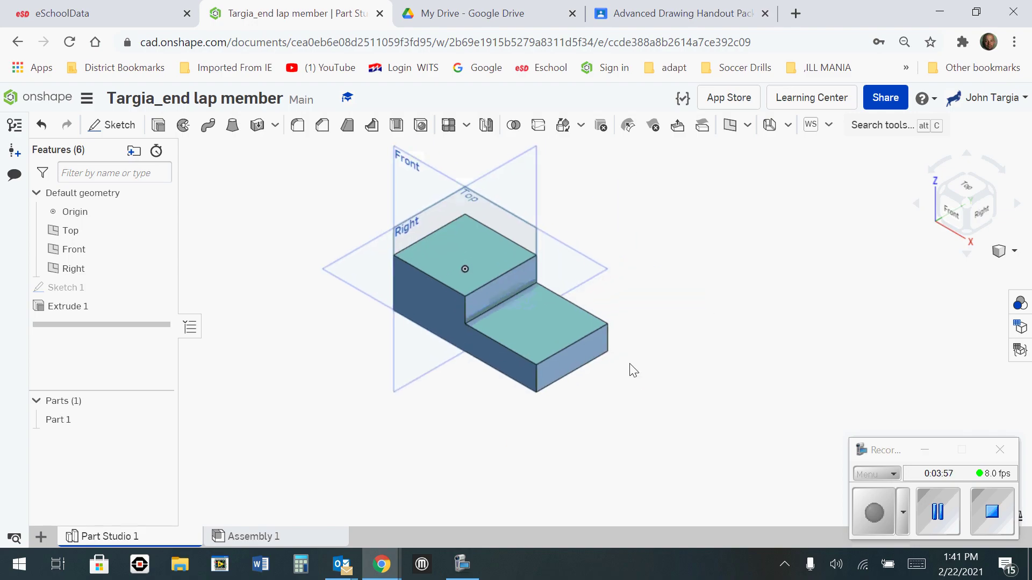